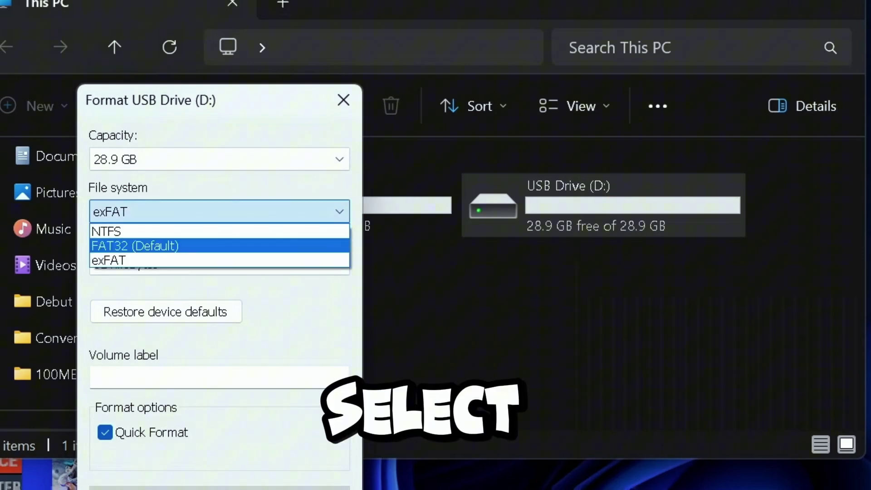
Step: Confirm FAT32 (Default) as the file system for the 28.9 GB USB drive
key(Return)
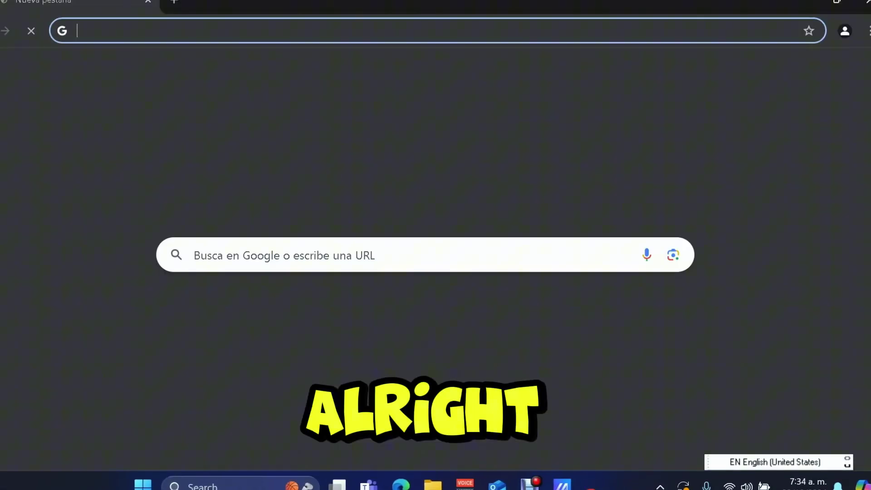
text(window)
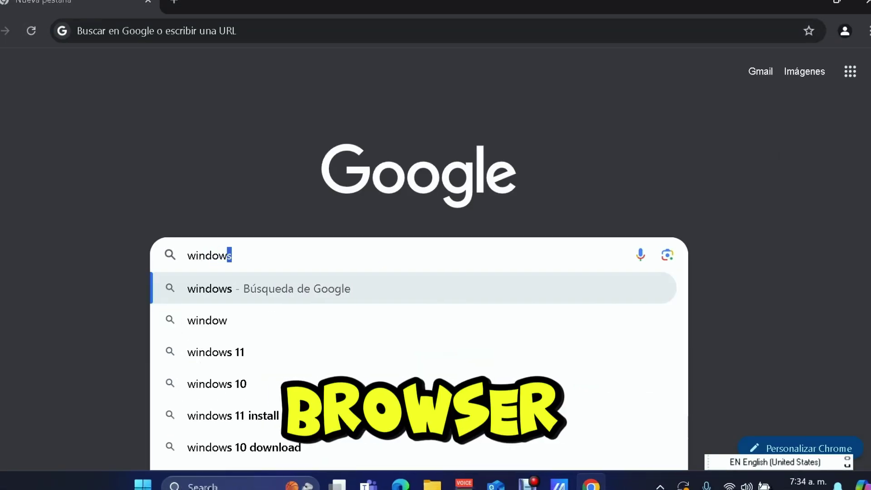
text(s 10 )
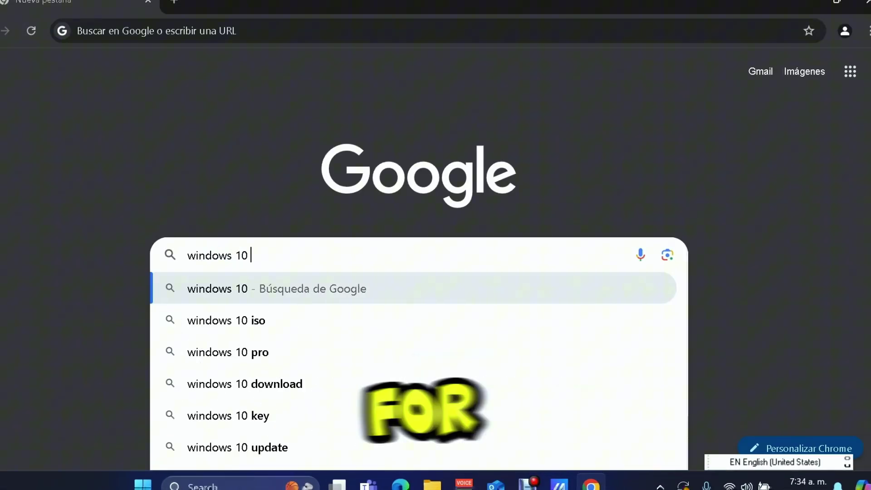
text(usb)
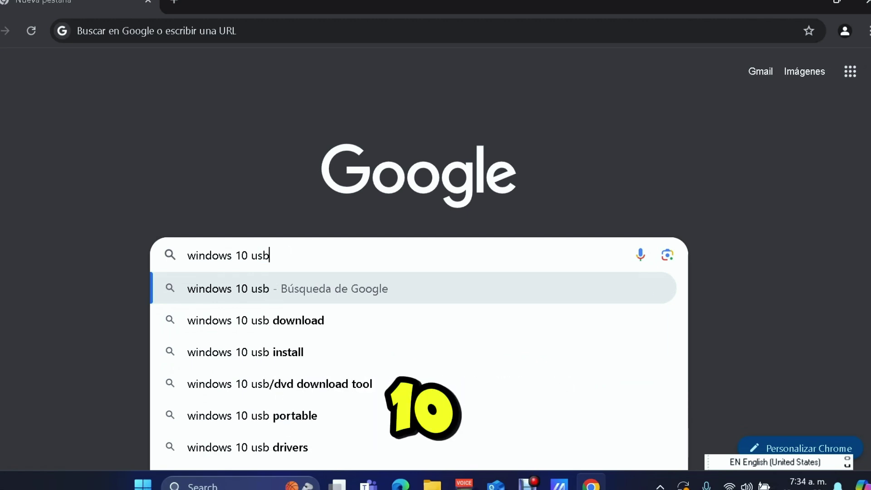
Step: Run a Google search for 'windows 10 usb'
key(Return)
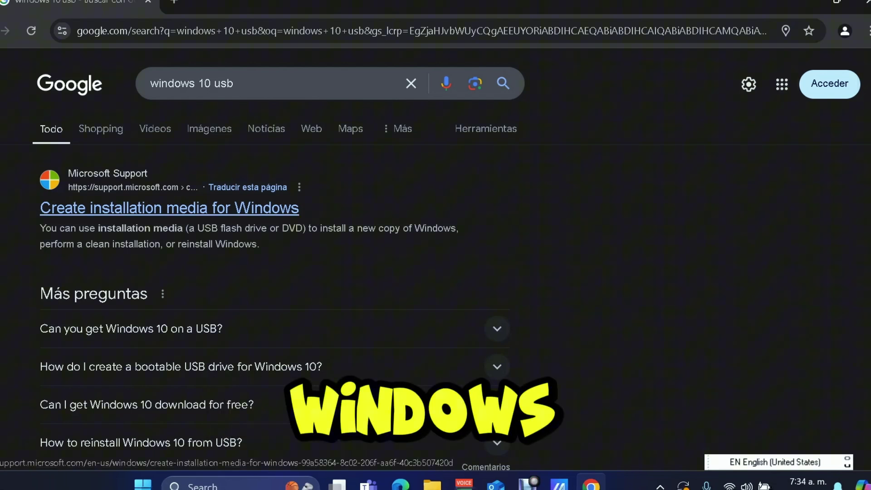
Step: Go from the 'Create installation media for Windows' article to the Windows 10 download page
click(169, 207)
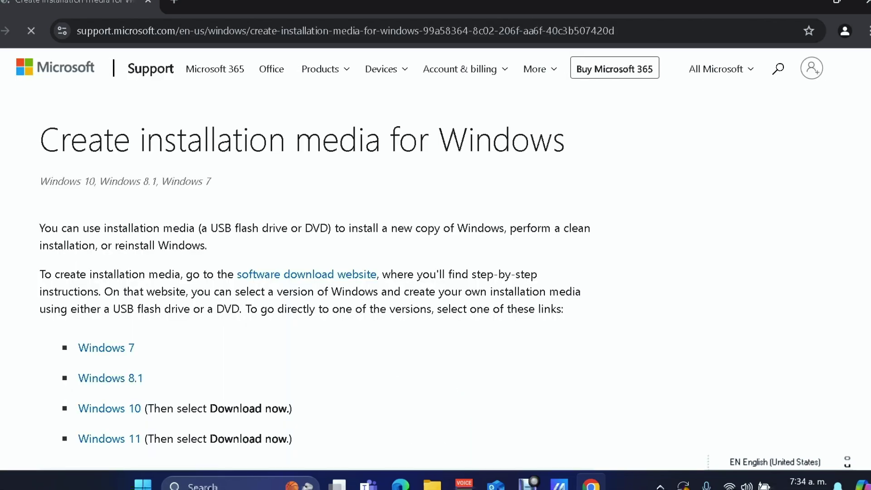
scroll(436, 259, down, 2)
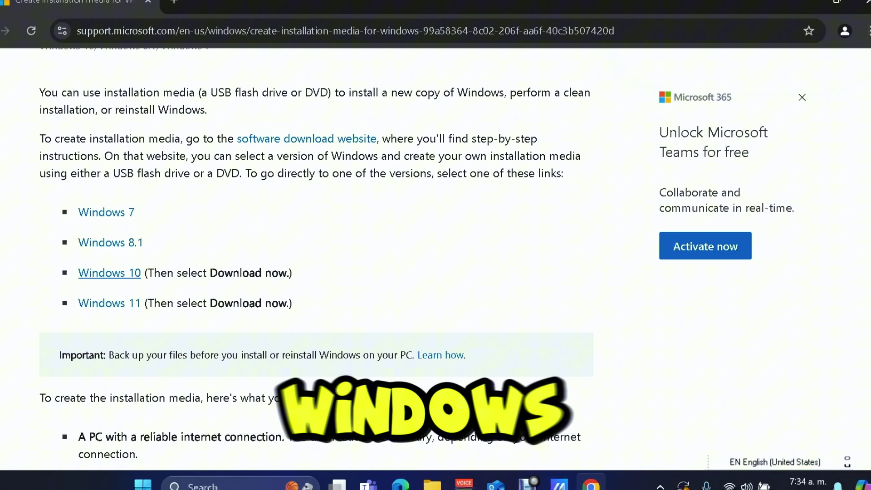
click(109, 273)
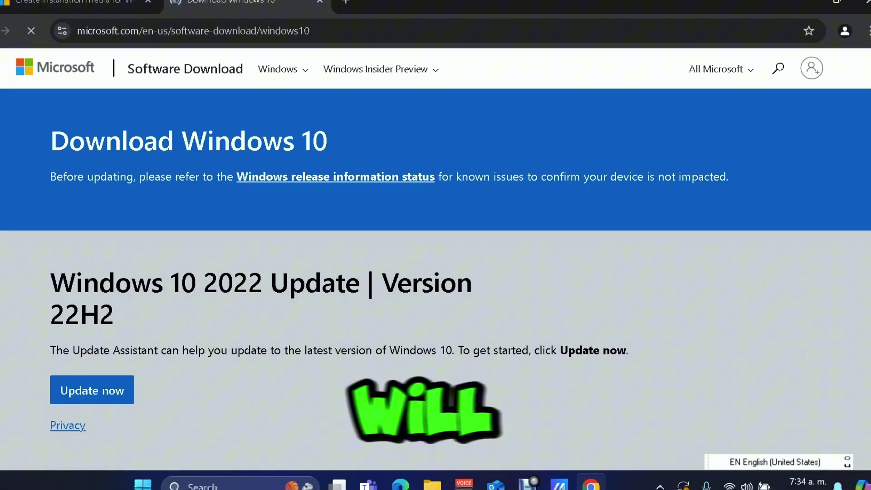
scroll(435, 272, down, 2)
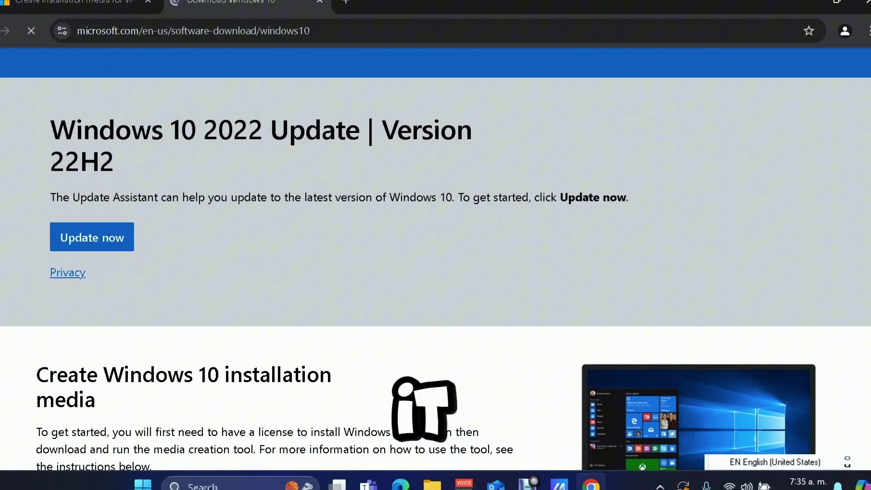
scroll(435, 272, down, 1)
scroll(436, 272, down, 2)
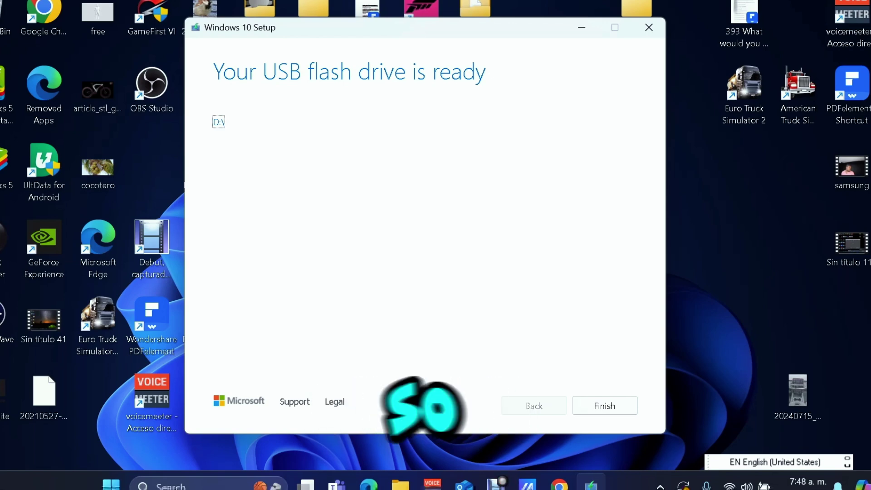
Step: Finish Windows 10 Setup once the USB flash drive is ready
key(Return)
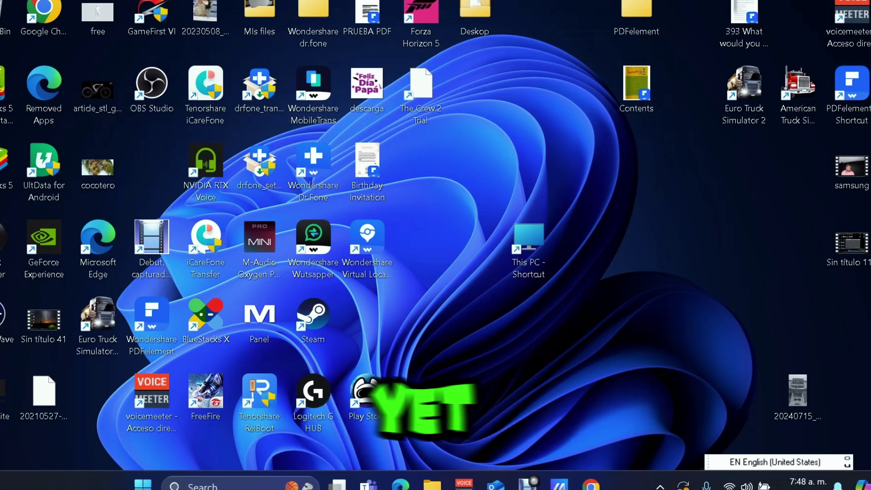
Step: Open ESD-USB (D:) from This PC to view its installation files
double_click(528, 248)
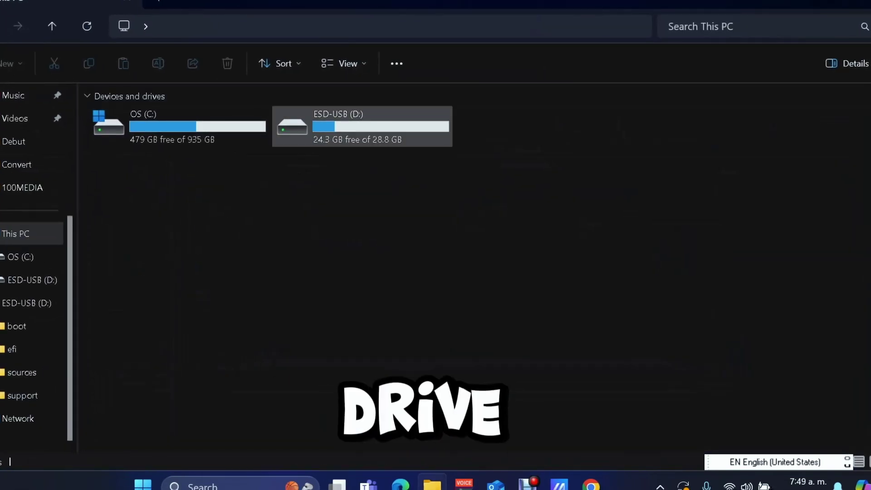
double_click(360, 125)
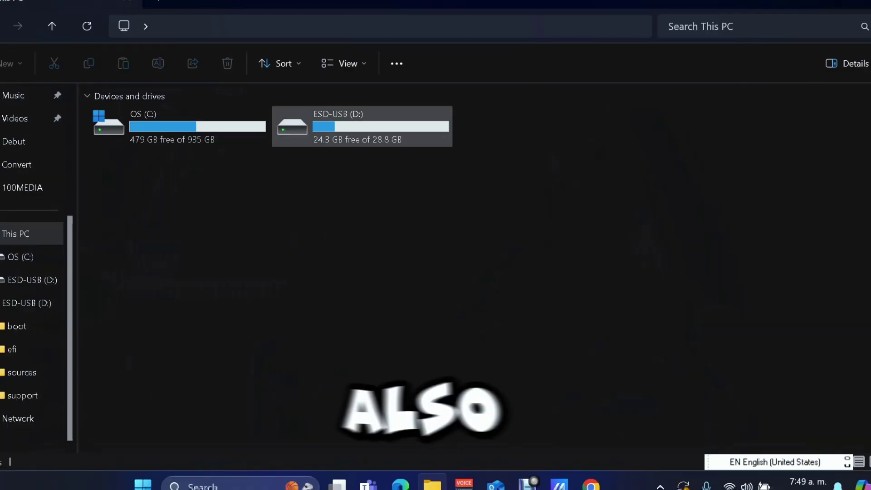
Step: Eject the ESD-USB (D:) drive from its context menu
right_click(350, 136)
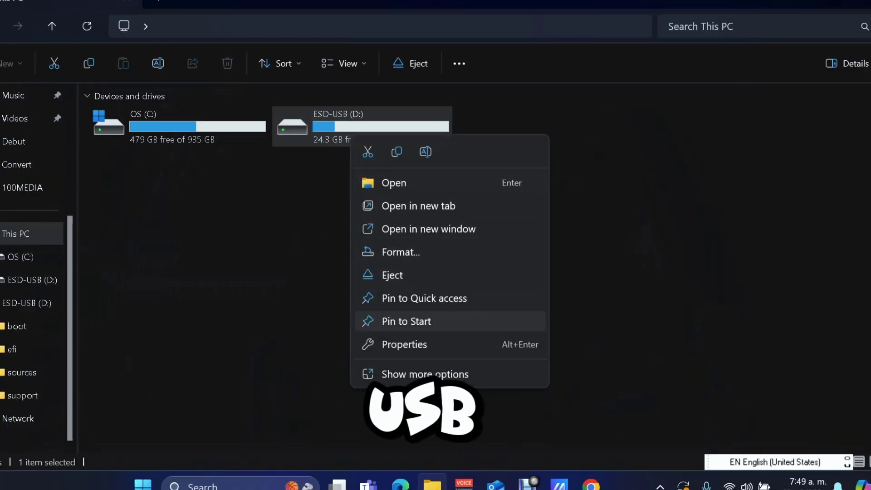
click(402, 275)
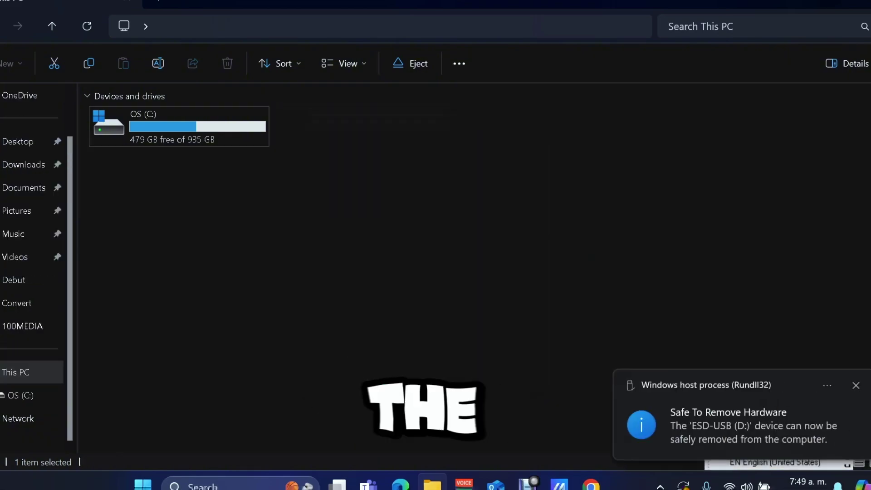